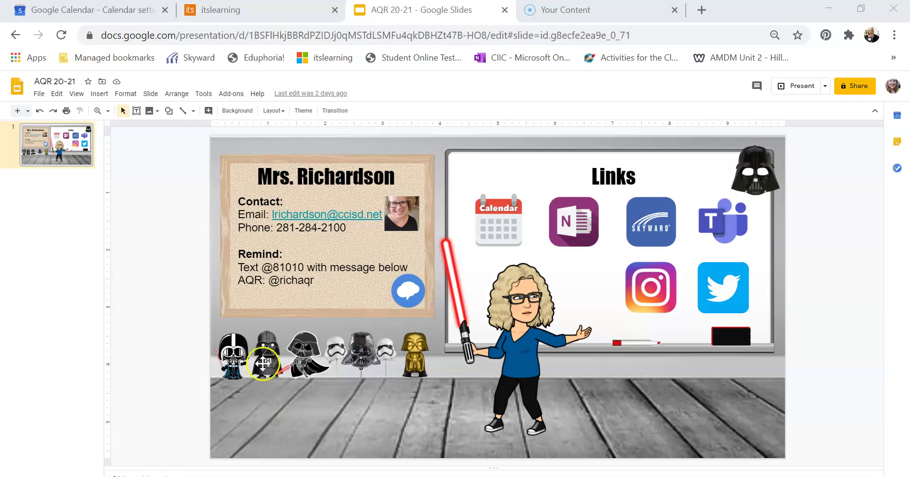
# Publish the AQR 20-21 presentation to the web as a Medium (960x569) embed and copy its embed code
pyautogui.click(38, 95)
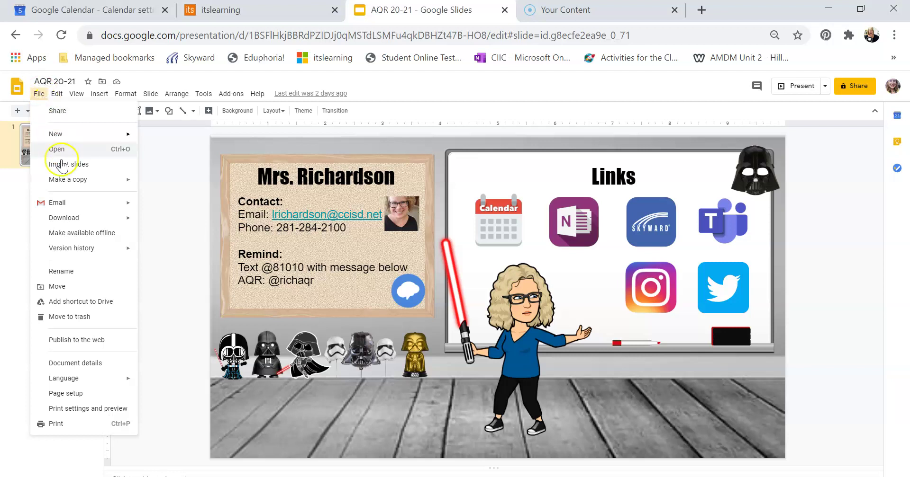
pyautogui.click(69, 340)
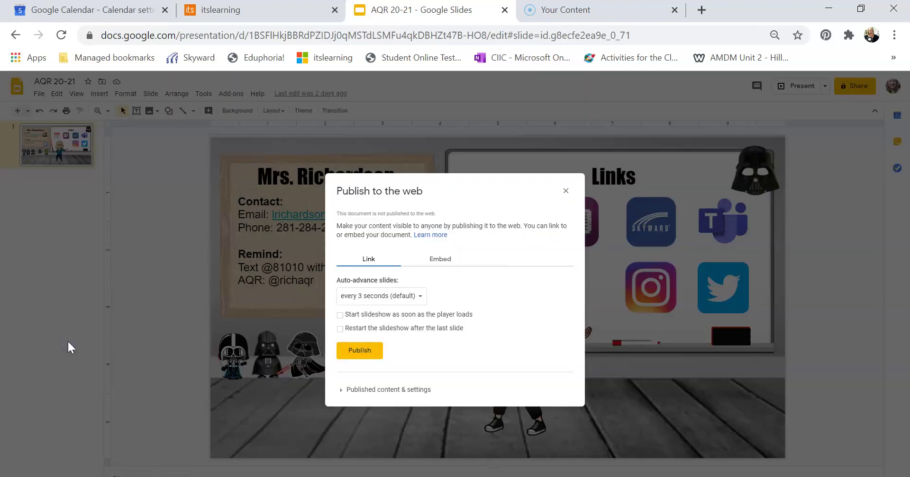
pyautogui.click(444, 260)
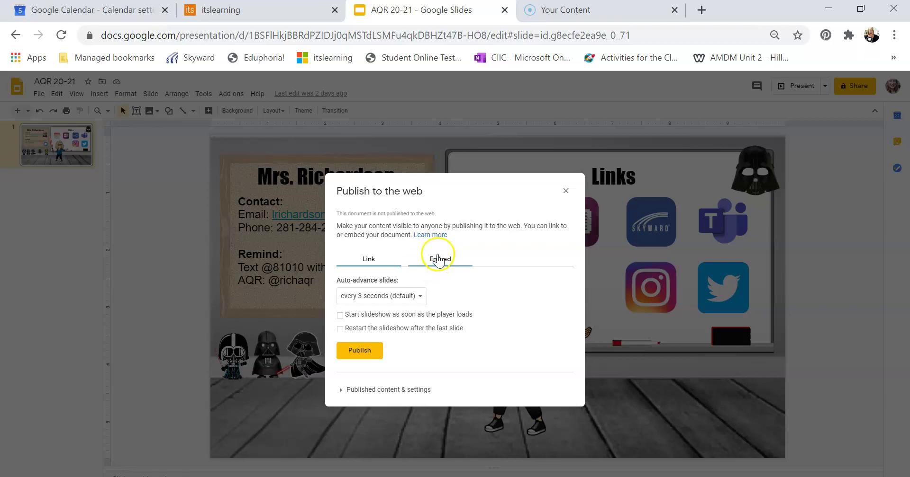
pyautogui.click(437, 264)
pyautogui.click(437, 264)
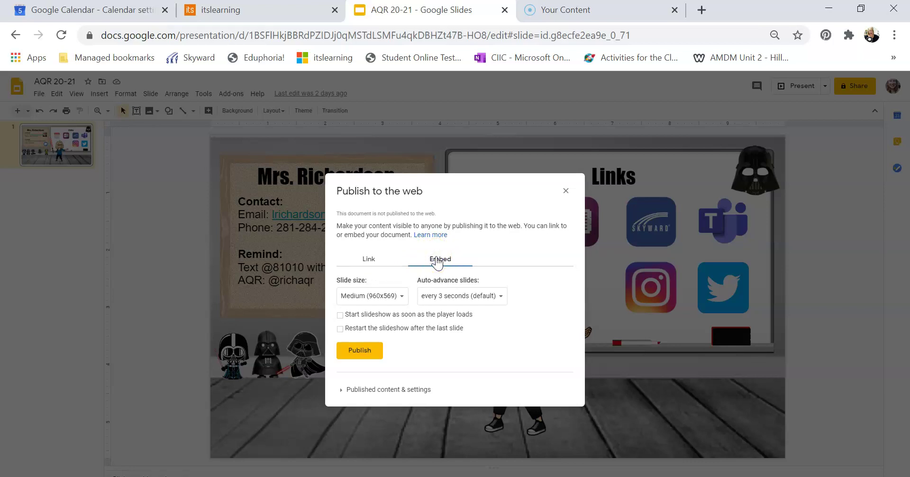
pyautogui.click(360, 352)
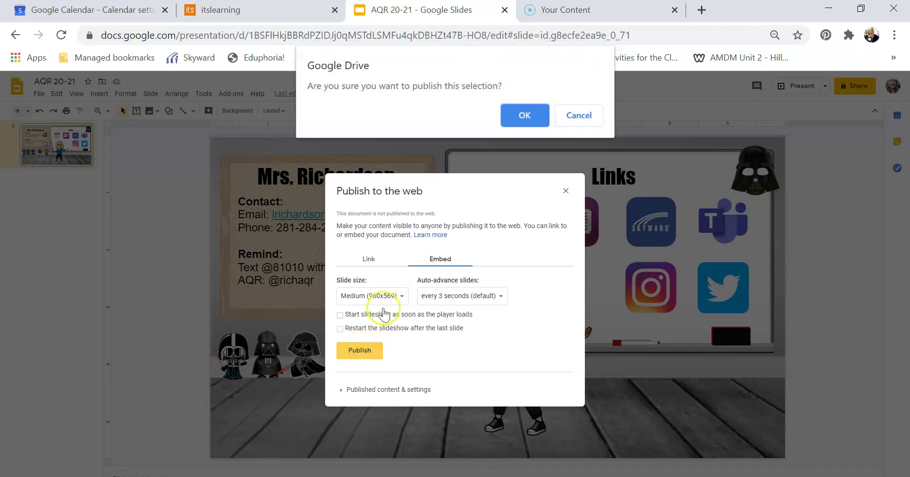
pyautogui.click(525, 116)
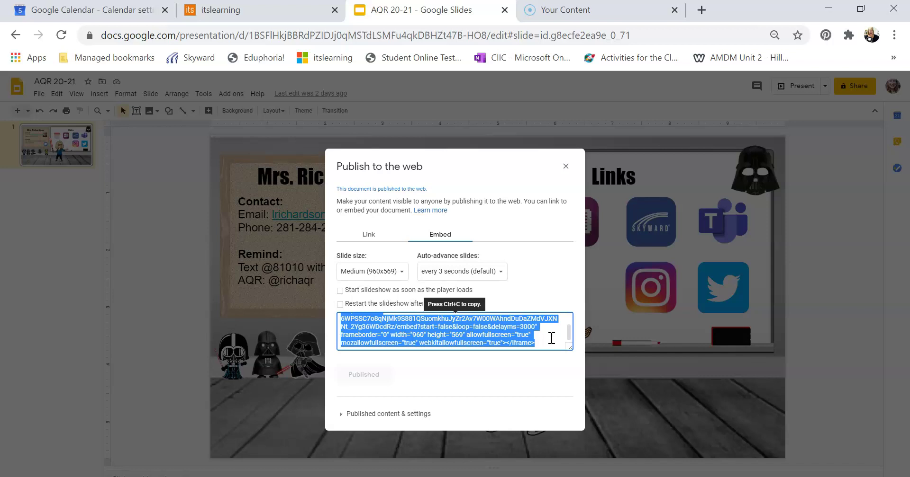
pyautogui.rightClick(487, 332)
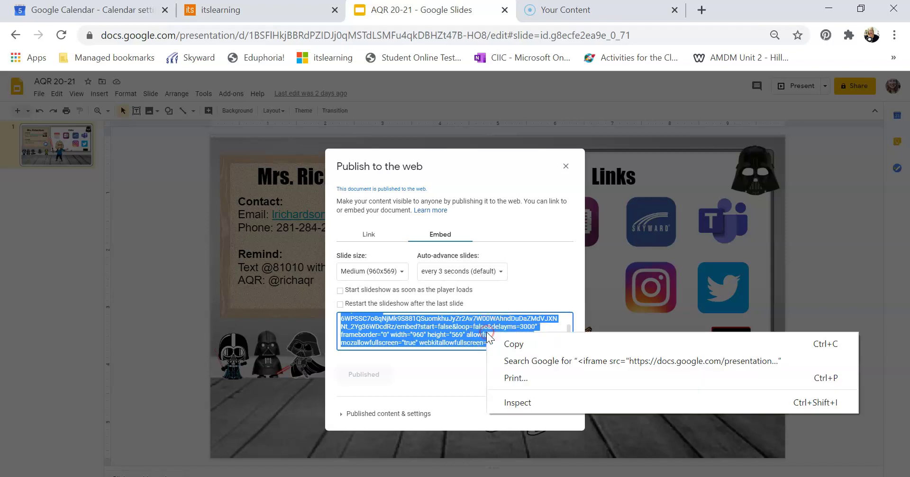
pyautogui.click(504, 339)
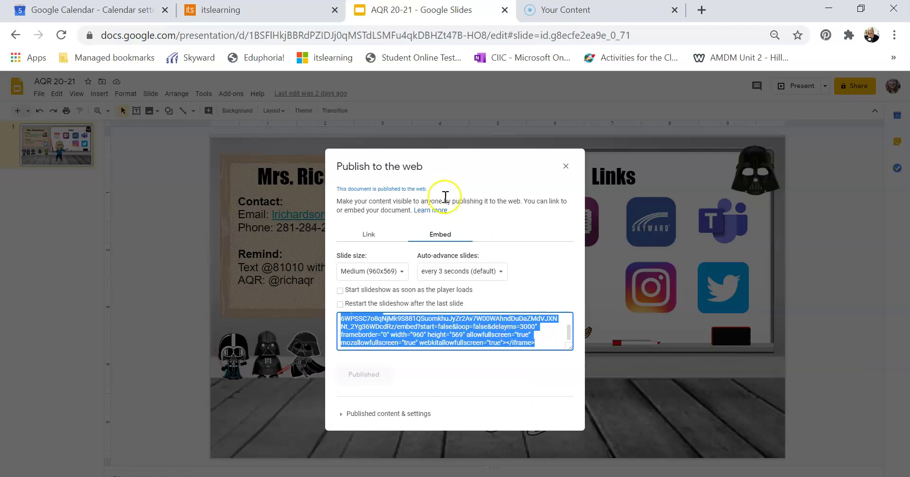
# Switch to itslearning and open the resources of the ADV QUANTITATIVE REASONING course from the full course list
pyautogui.click(278, 16)
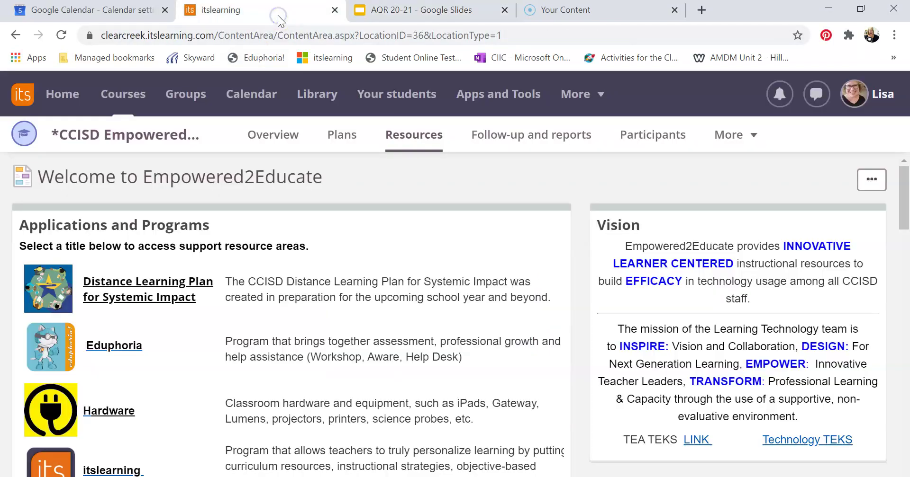
pyautogui.click(121, 95)
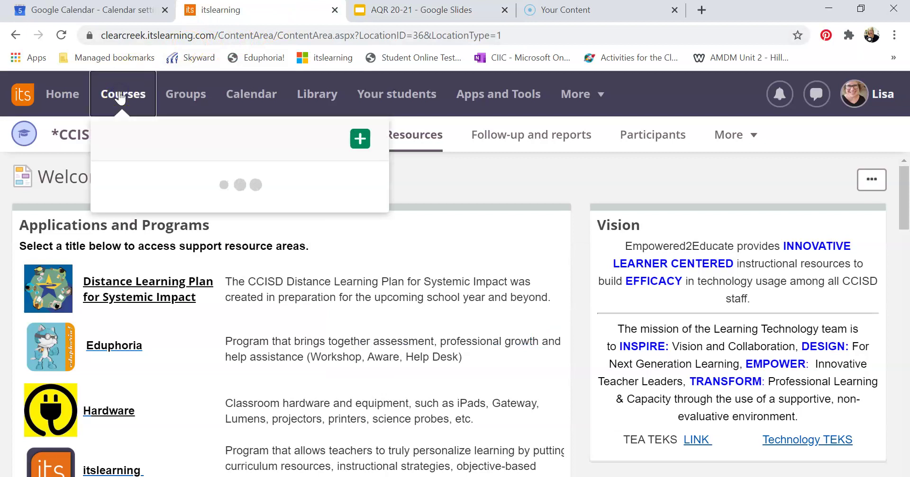
pyautogui.scroll(-10, 239, 260)
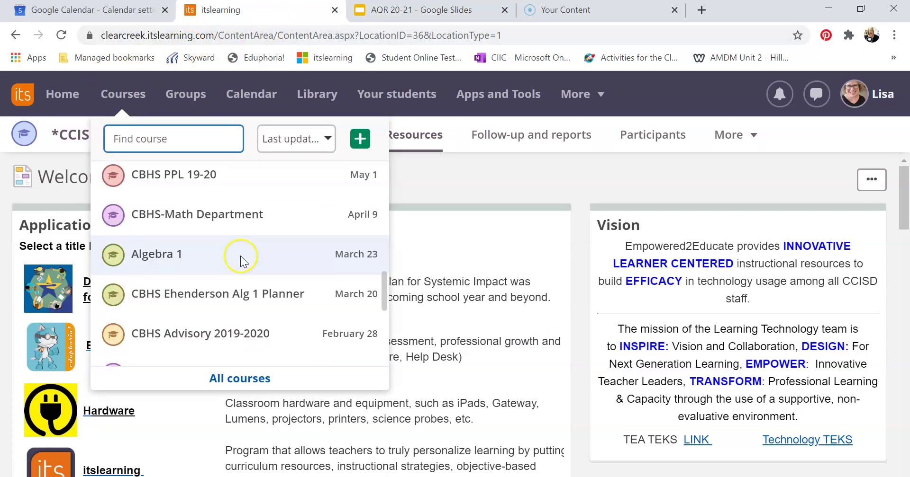
pyautogui.click(240, 379)
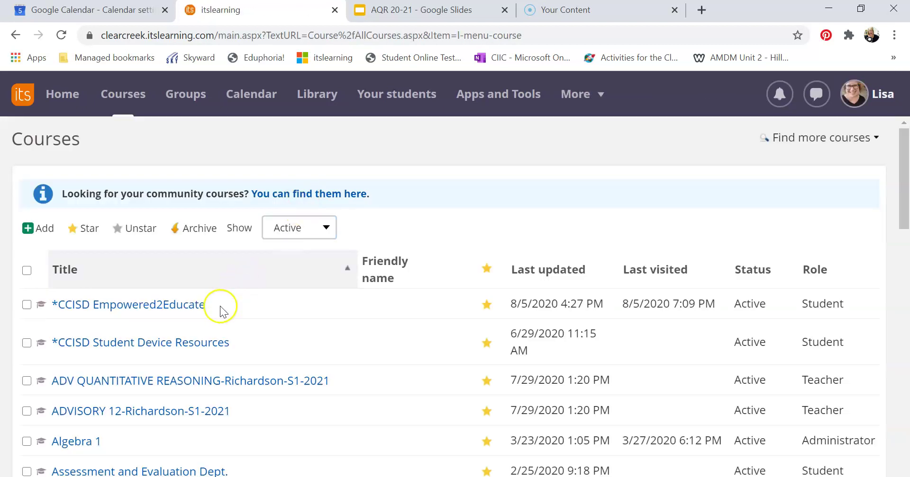
pyautogui.scroll(-2, 222, 298)
pyautogui.click(228, 287)
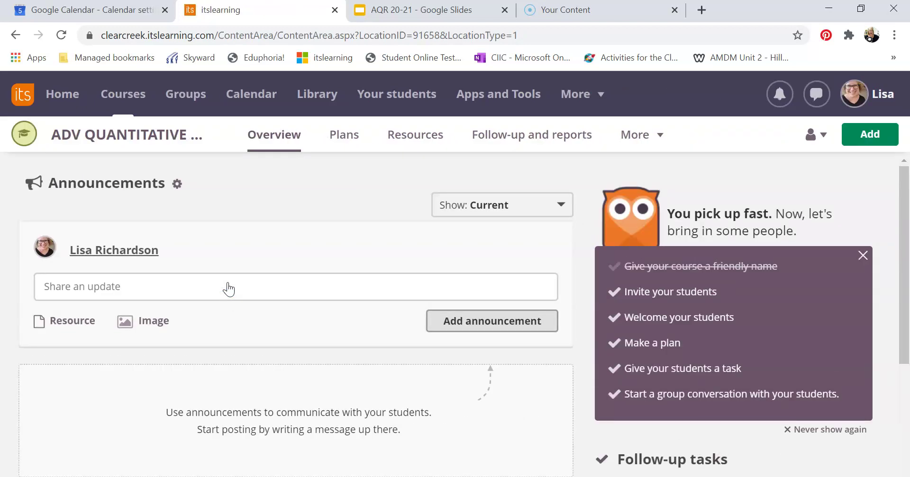
pyautogui.click(406, 139)
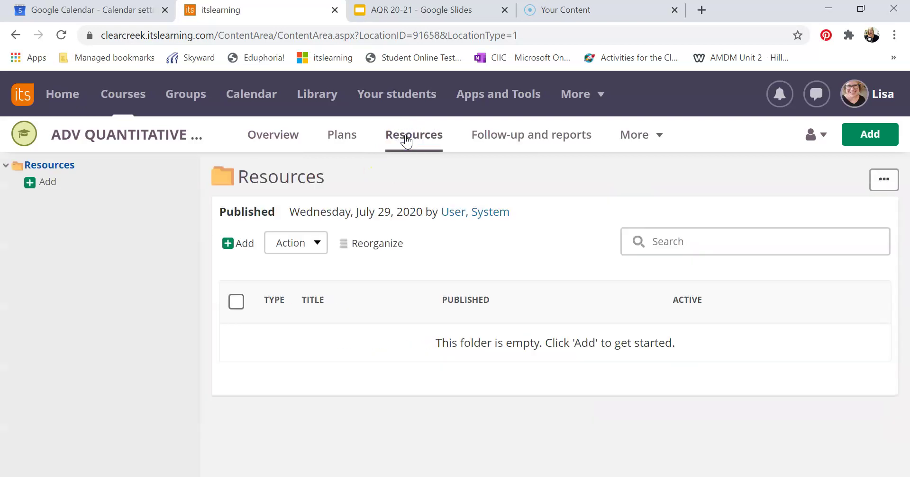
# Add a new Page element to the course's Resources folder
pyautogui.click(248, 198)
pyautogui.click(243, 242)
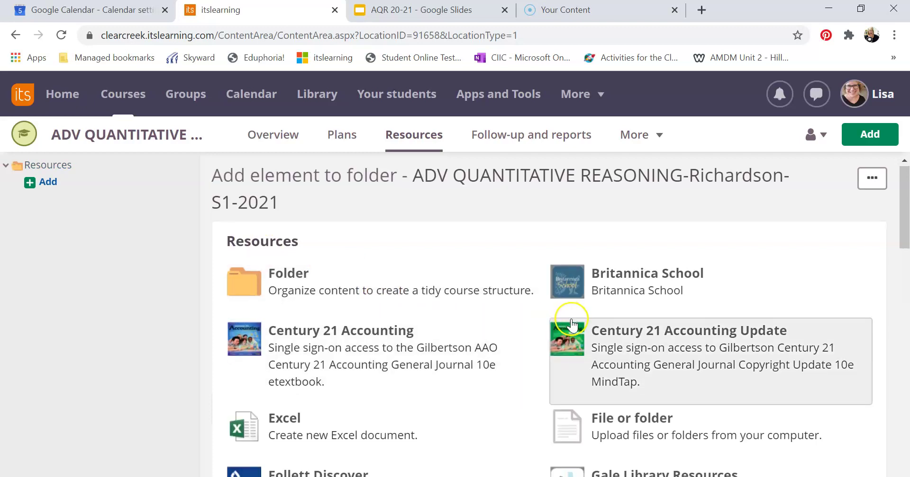
pyautogui.scroll(-8, 570, 324)
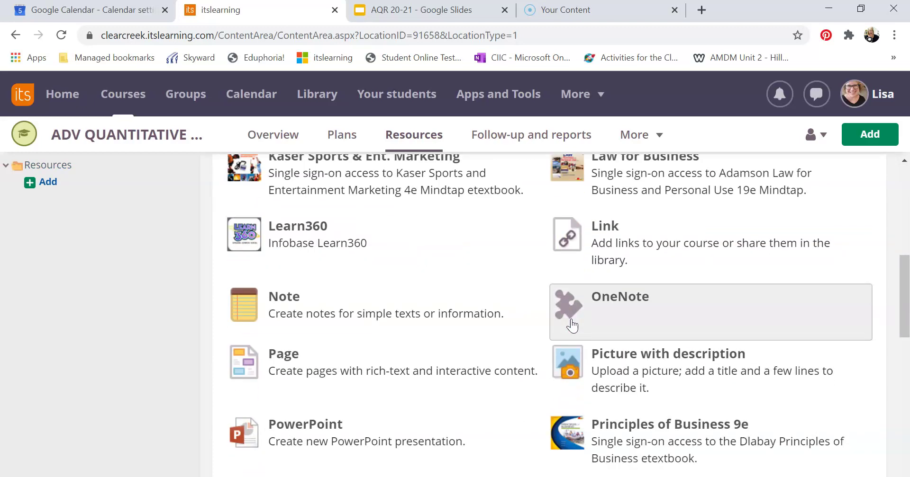
pyautogui.click(310, 373)
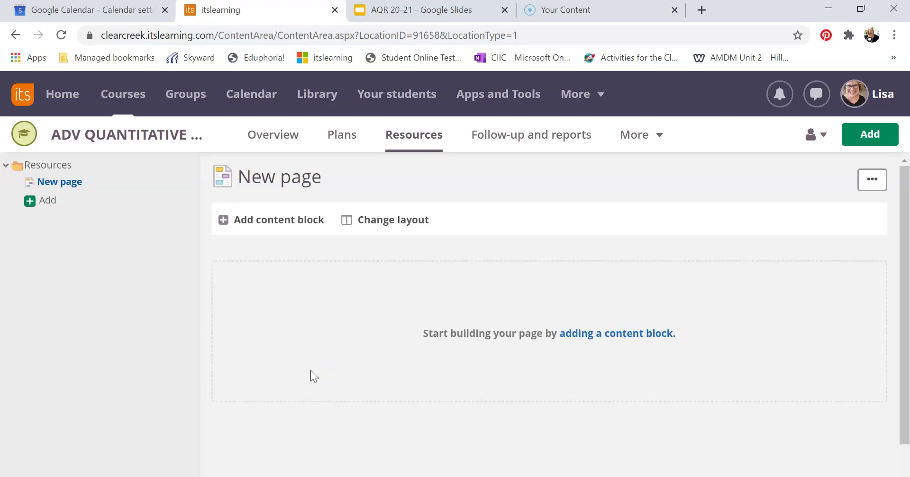
# Add a rich content block to the page with the block title "AQR 2020-2021"
pyautogui.click(267, 221)
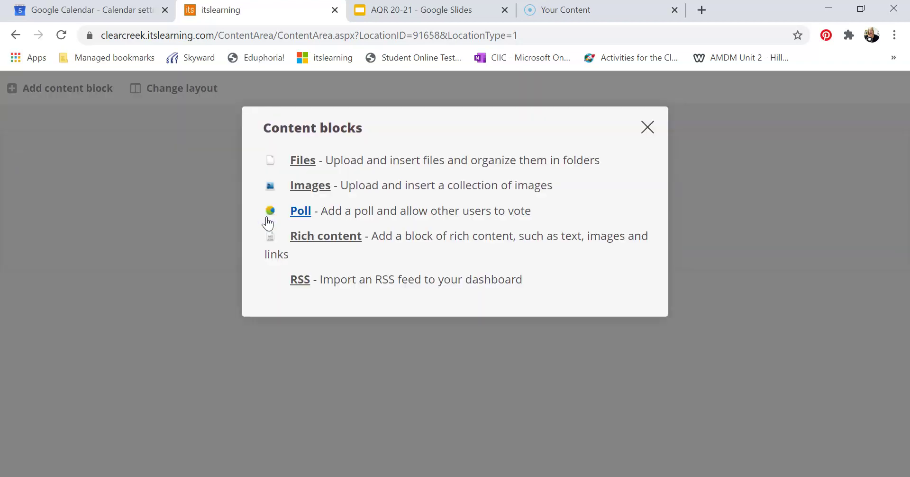
pyautogui.click(305, 239)
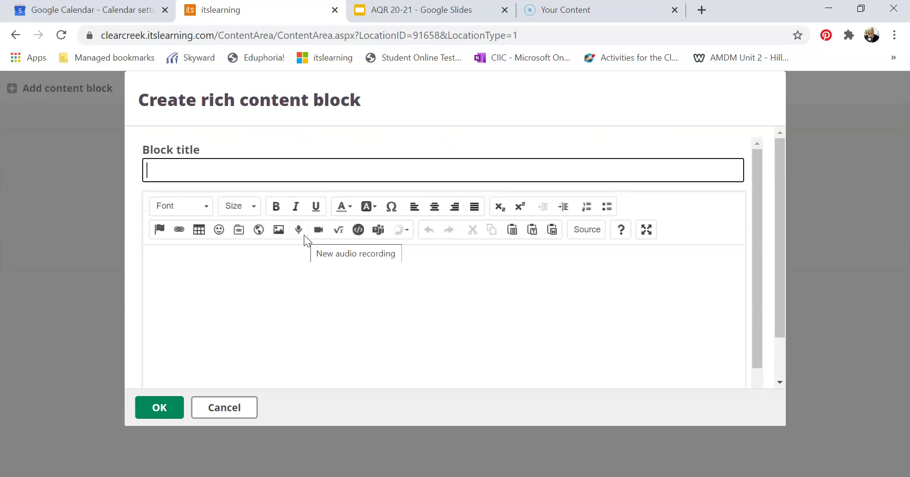
pyautogui.write('AQR ')
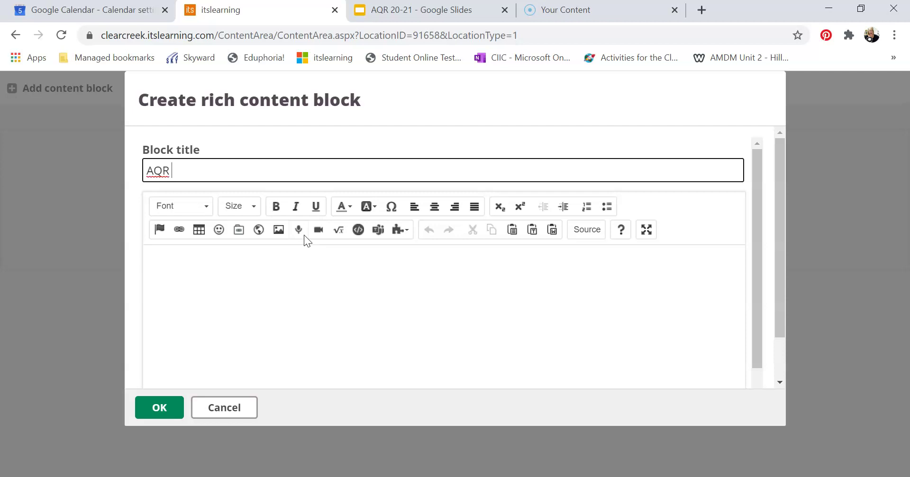
pyautogui.write('2020-2021')
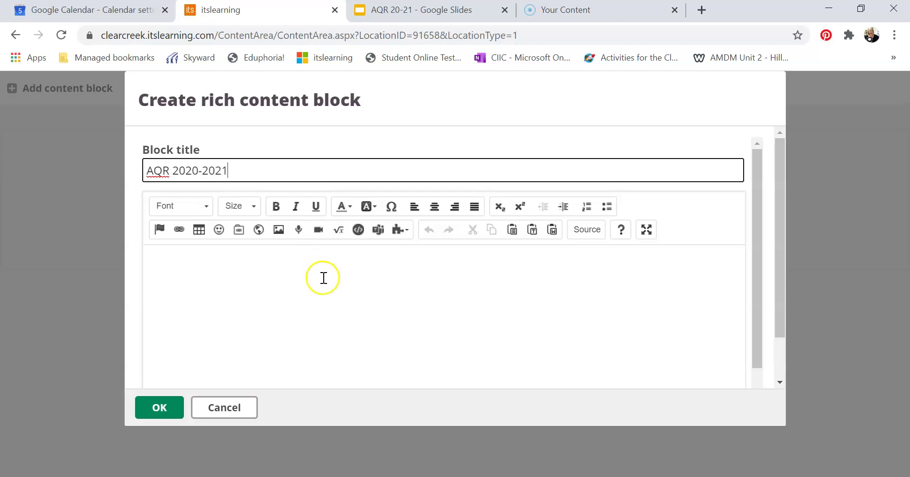
# Paste the copied presentation embed code into the block's HTML source and save the block
pyautogui.click(586, 231)
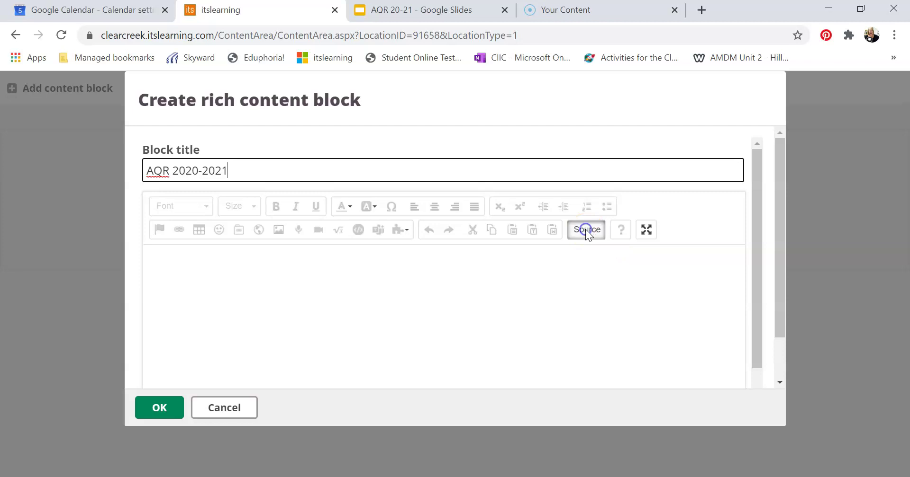
pyautogui.rightClick(166, 256)
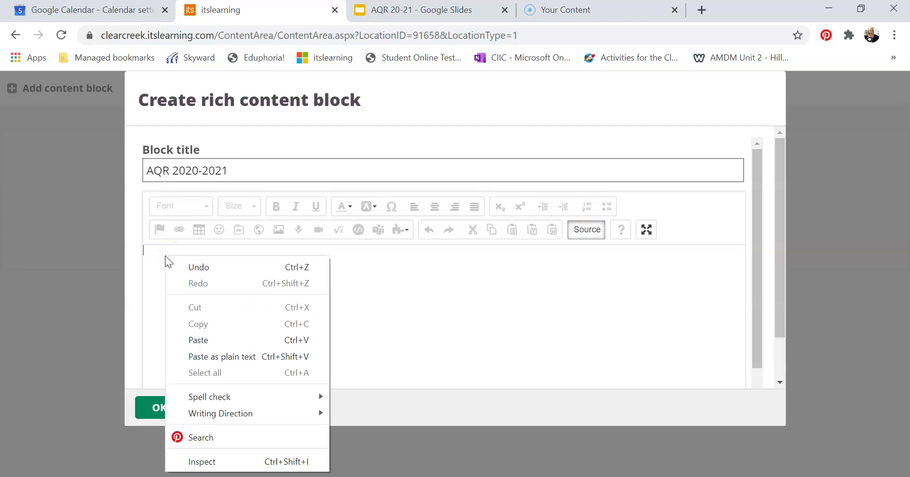
pyautogui.click(221, 340)
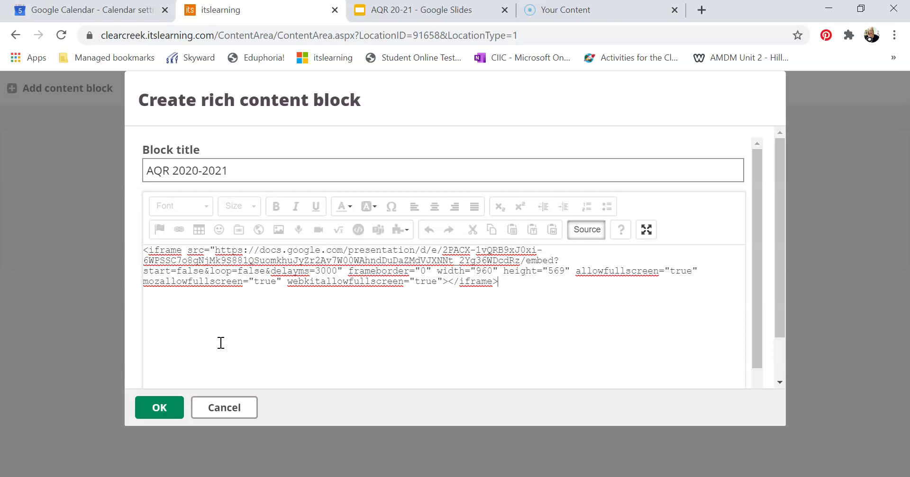
pyautogui.click(172, 412)
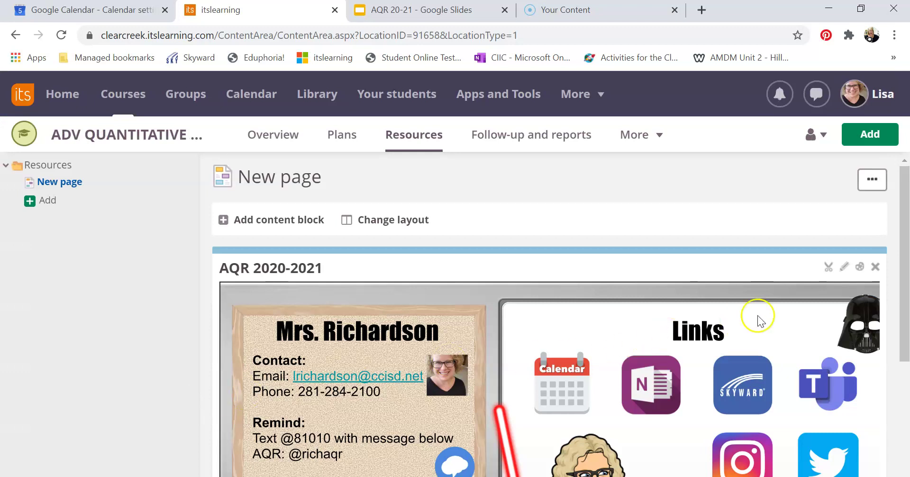
pyautogui.scroll(-2, 758, 320)
pyautogui.scroll(2, 757, 316)
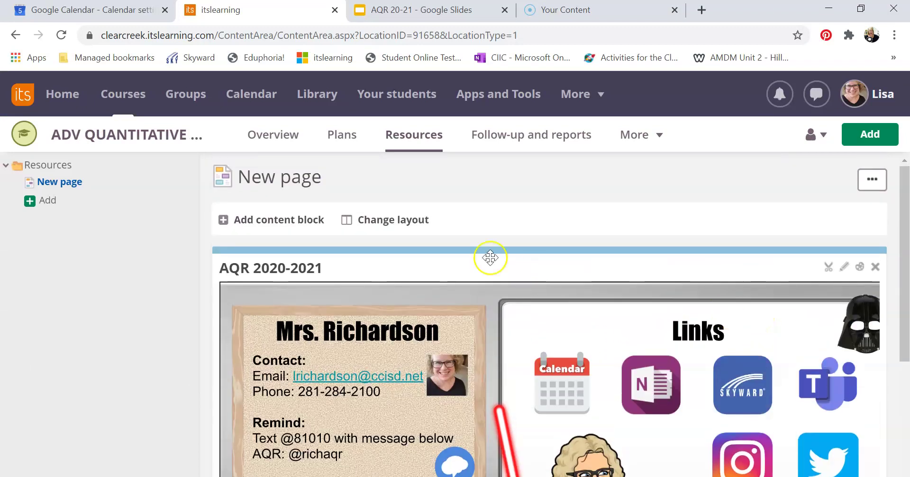
# Rename the new page as "AQR 2020-2021"
pyautogui.click(331, 169)
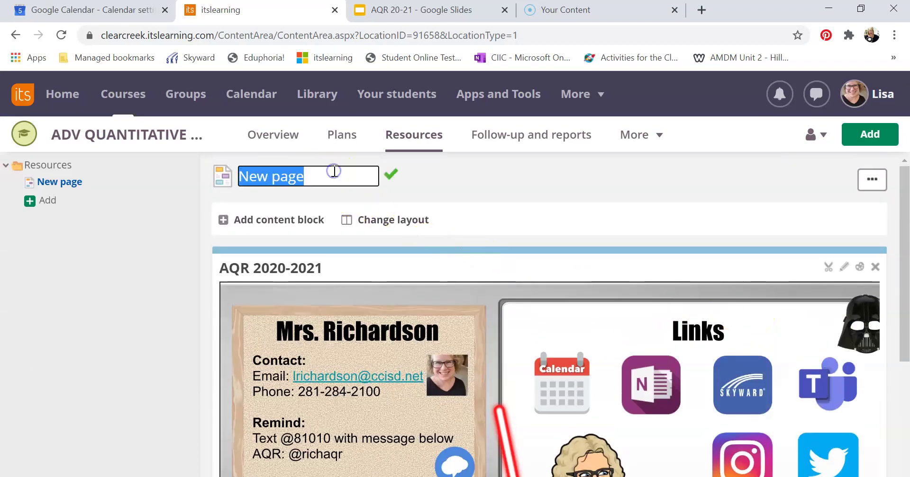
pyautogui.write('AQ')
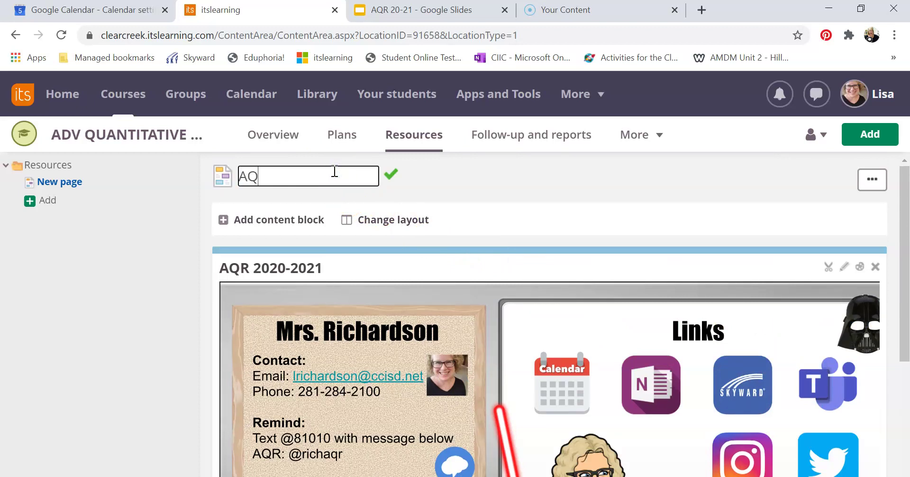
pyautogui.write('R 2020-2021')
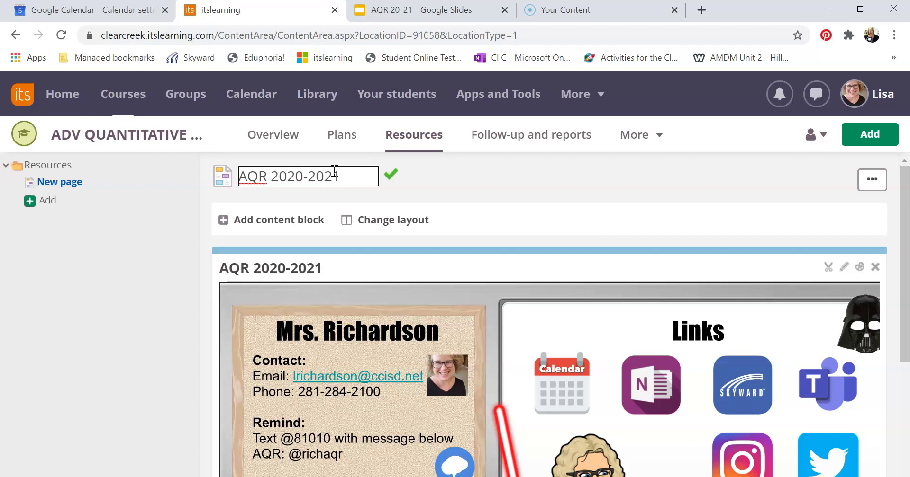
pyautogui.click(551, 169)
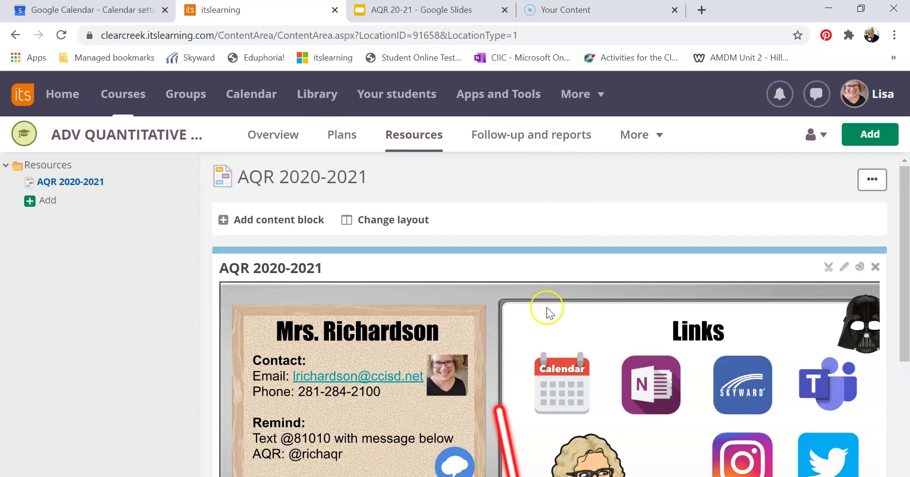
pyautogui.scroll(-2, 546, 308)
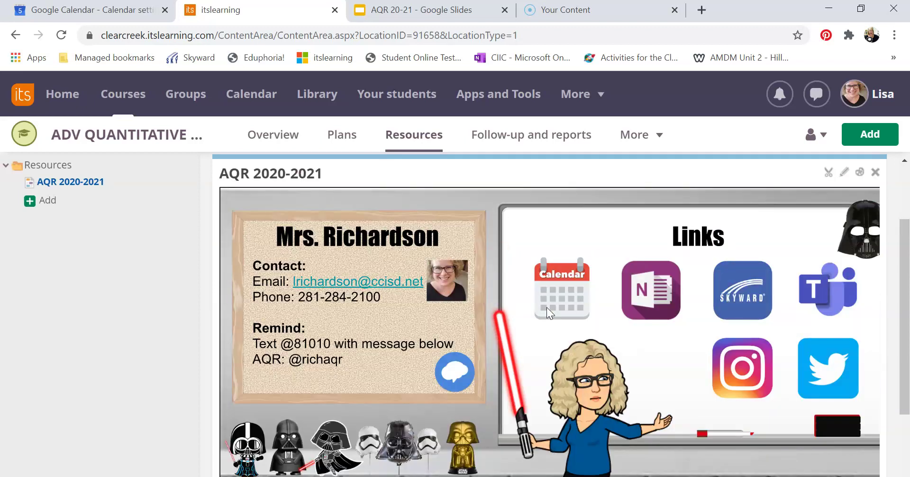
pyautogui.scroll(-2, 546, 308)
pyautogui.scroll(2, 547, 308)
pyautogui.click(570, 289)
# Set the course's start page to AQR 2020-2021 in the course properties and features, and save the settings
pyautogui.click(646, 137)
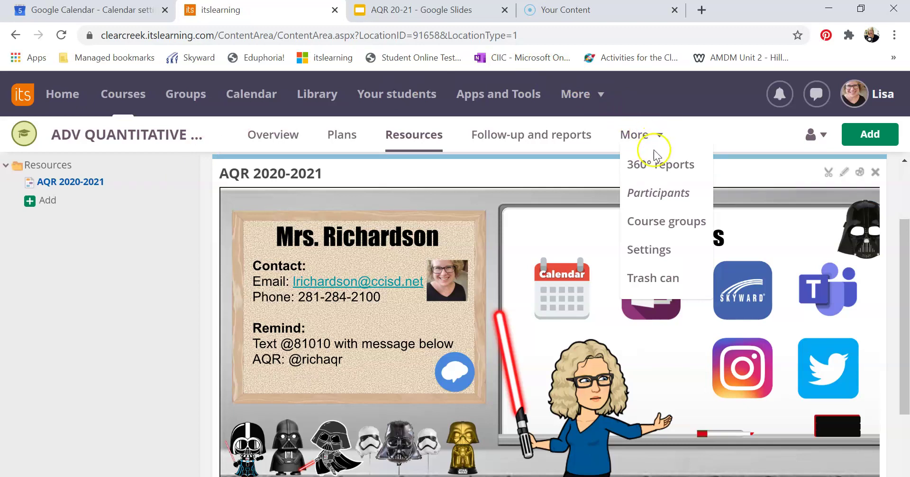
pyautogui.click(656, 251)
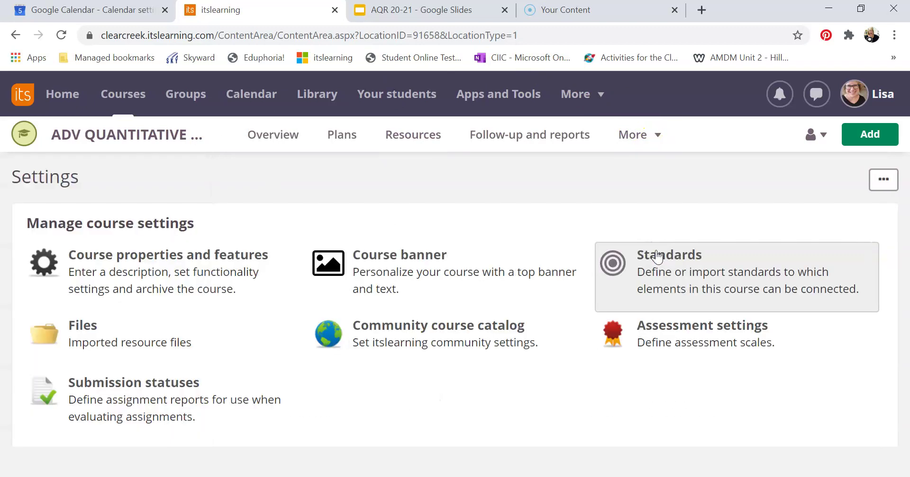
pyautogui.click(187, 276)
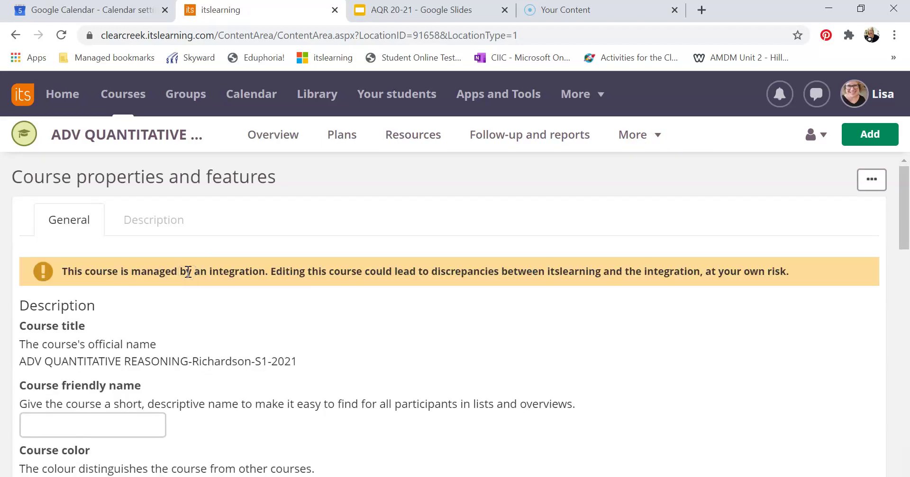
pyautogui.scroll(-5, 188, 272)
pyautogui.scroll(-8, 188, 270)
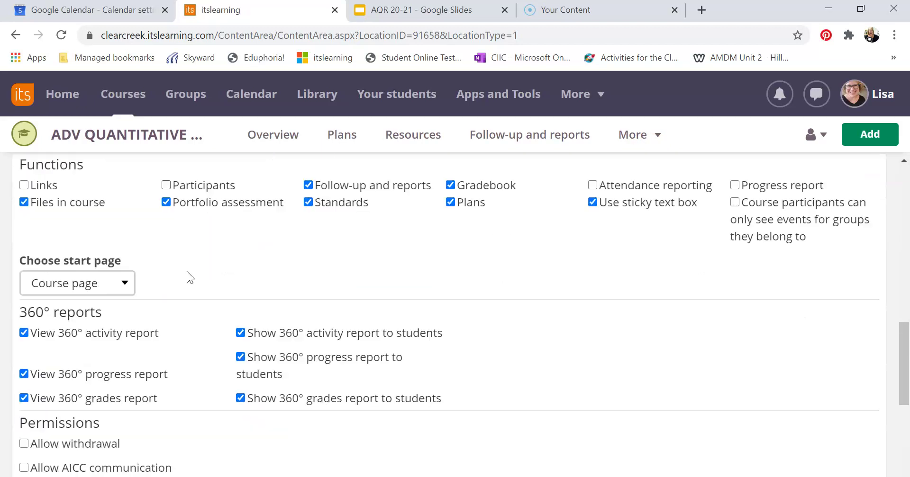
pyautogui.click(159, 267)
pyautogui.click(123, 273)
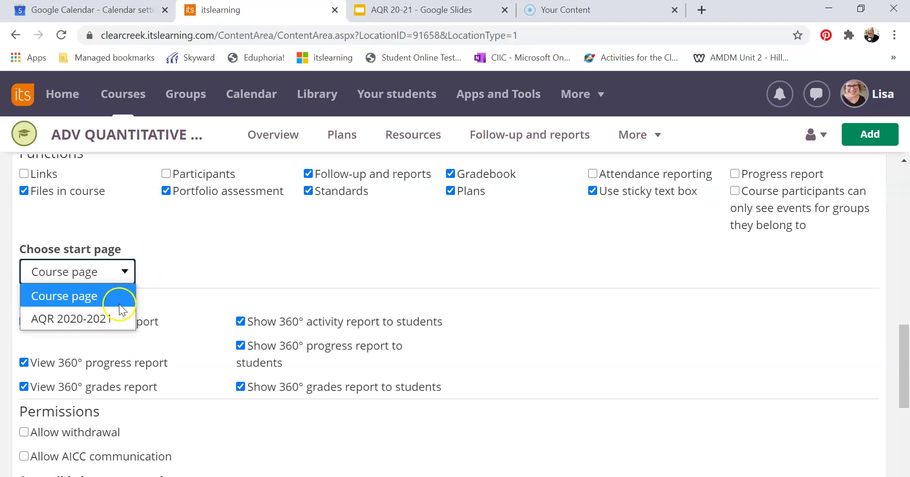
pyautogui.click(116, 318)
pyautogui.scroll(-3, 124, 320)
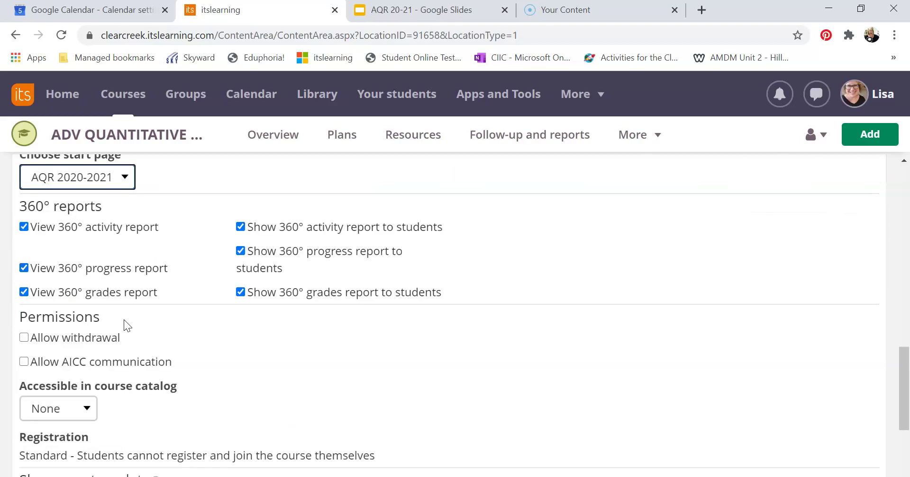
pyautogui.scroll(-2, 124, 320)
pyautogui.click(167, 327)
pyautogui.scroll(-3, 167, 328)
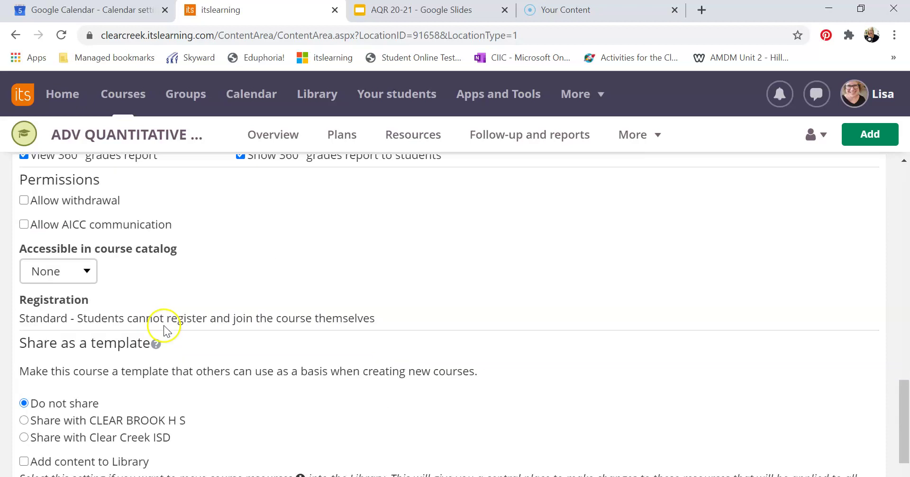
pyautogui.click(49, 445)
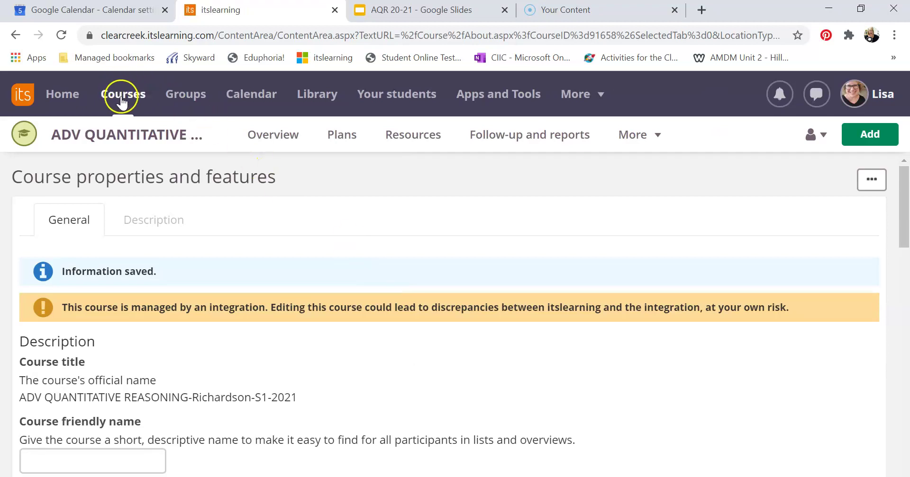
# Switch to the *CCISD Empowered2Educate course and reopen the ADV QUANTITATIVE REASONING course to check its start page
pyautogui.click(121, 90)
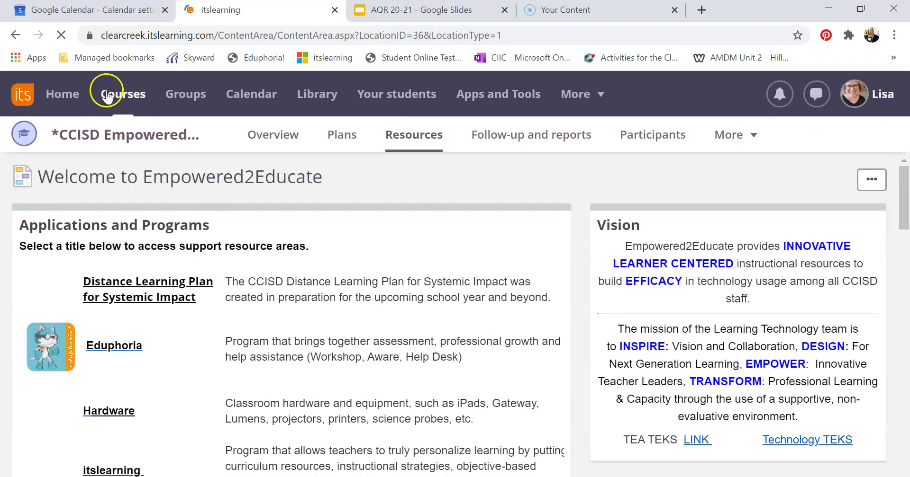
pyautogui.click(120, 94)
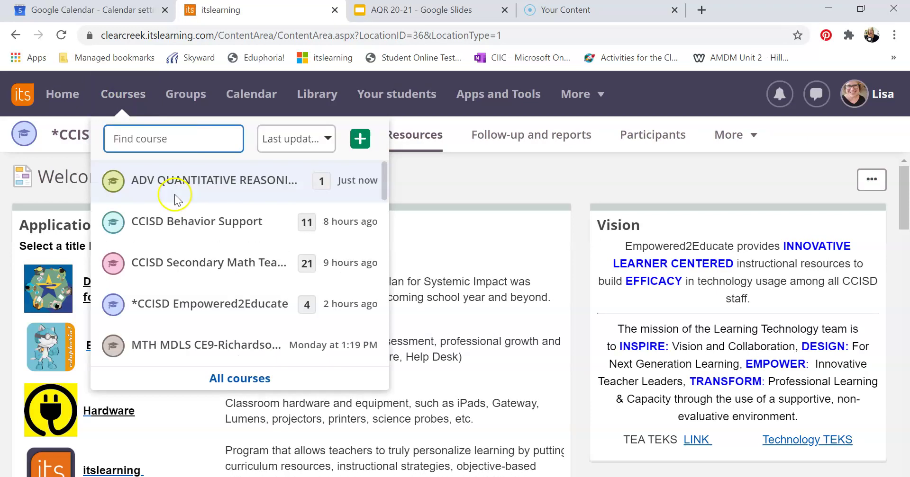
pyautogui.click(183, 195)
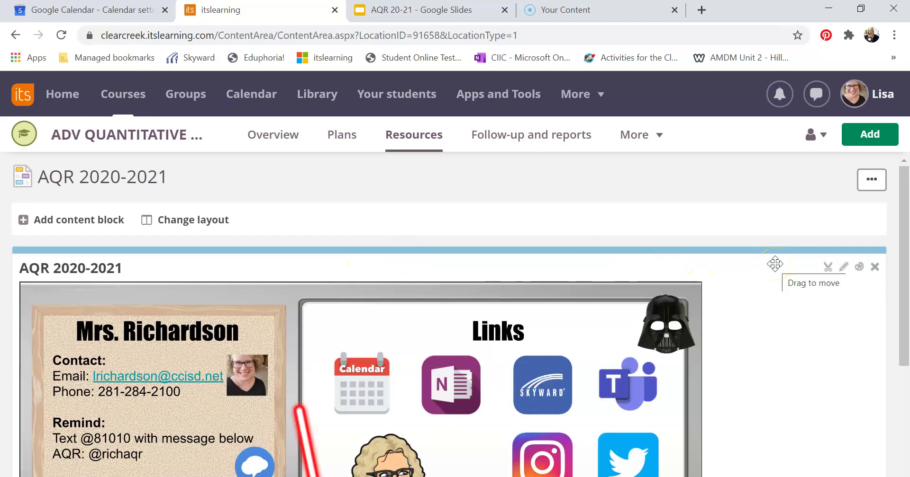
# Test the Skyward link in the embedded presentation and return to the itslearning course page
pyautogui.scroll(-4, 776, 266)
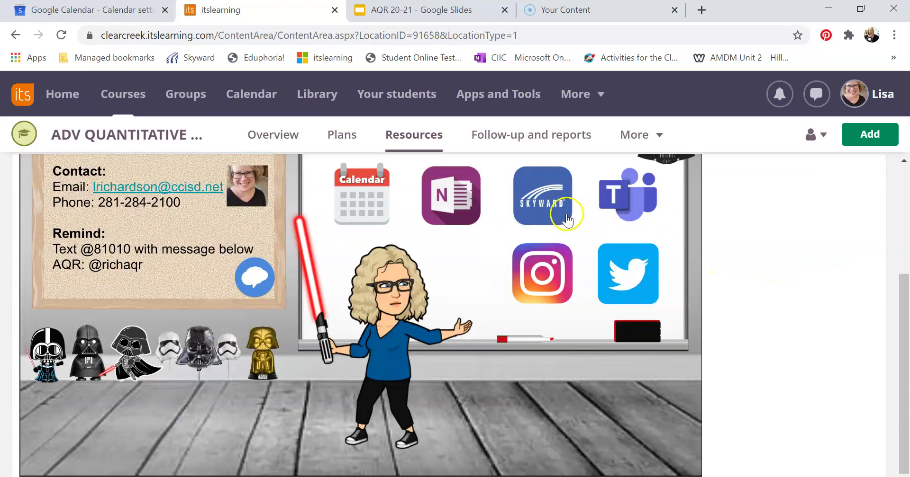
pyautogui.click(543, 199)
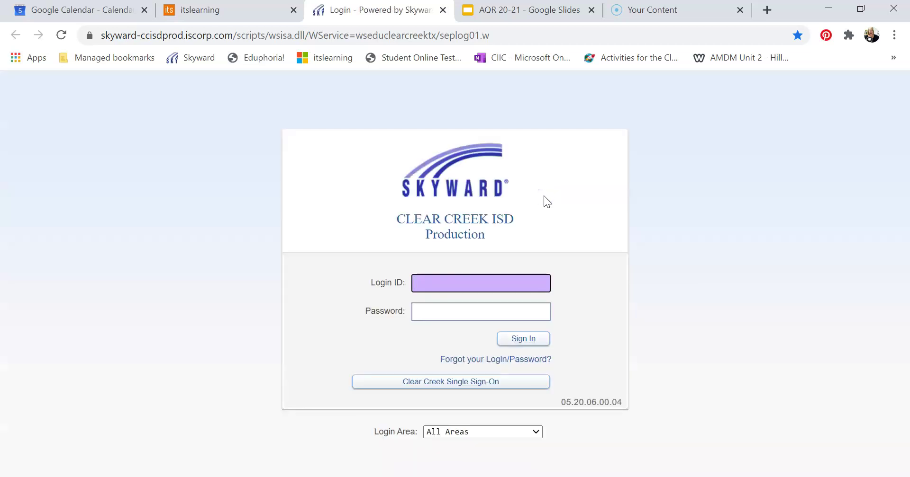
pyautogui.click(193, 9)
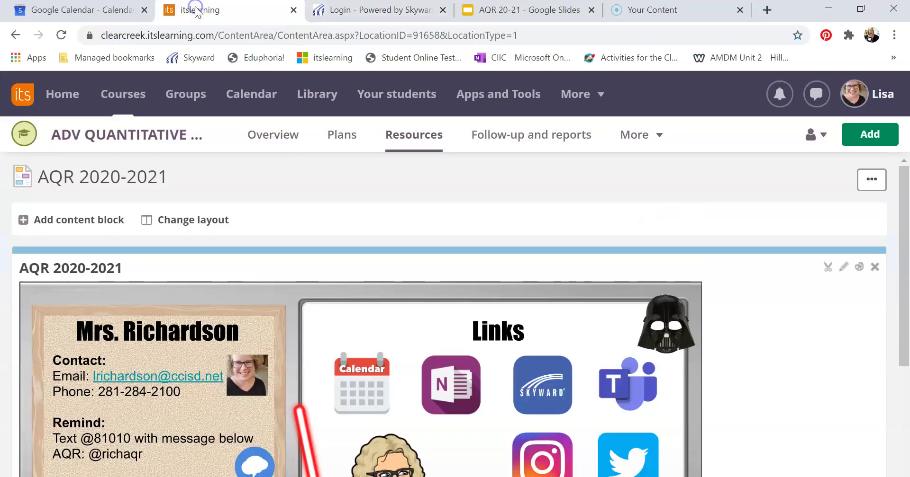
pyautogui.scroll(-2, 524, 237)
pyautogui.scroll(-2, 593, 271)
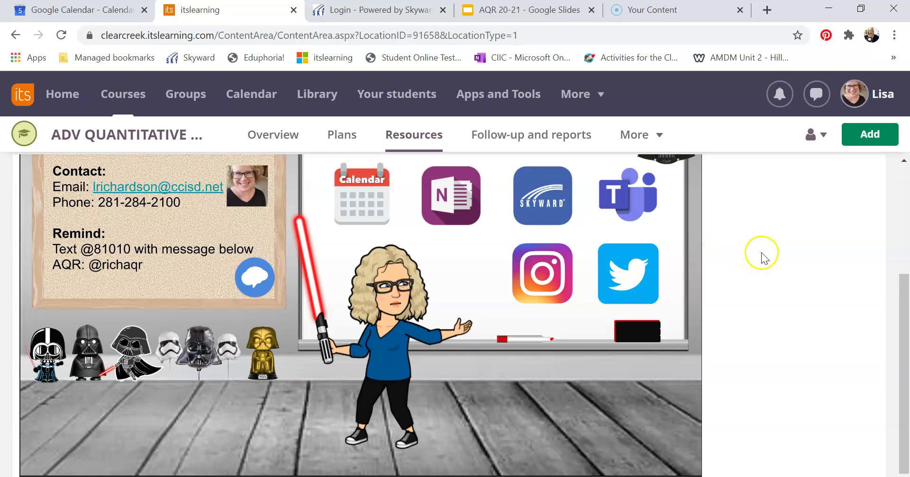
# Set the embedded presentation's iframe width to 600 in the AQR 2020-2021 block's HTML source and save the block
pyautogui.scroll(2, 761, 252)
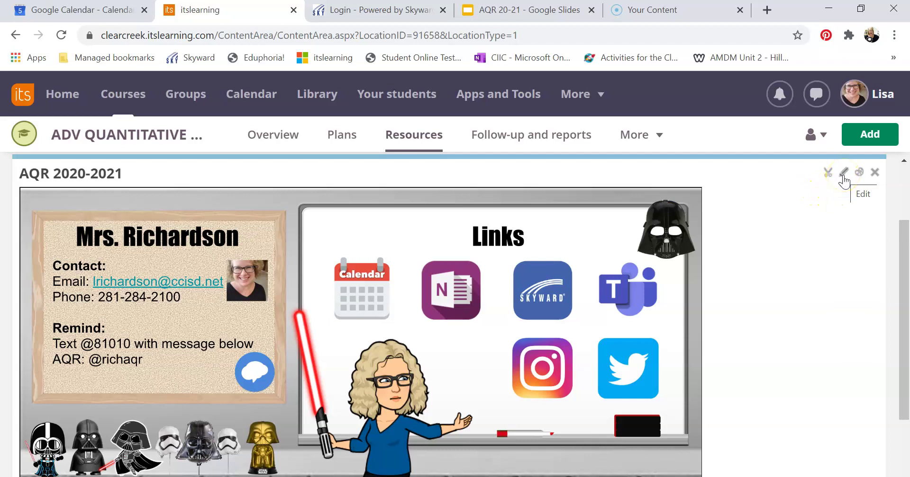
pyautogui.click(843, 174)
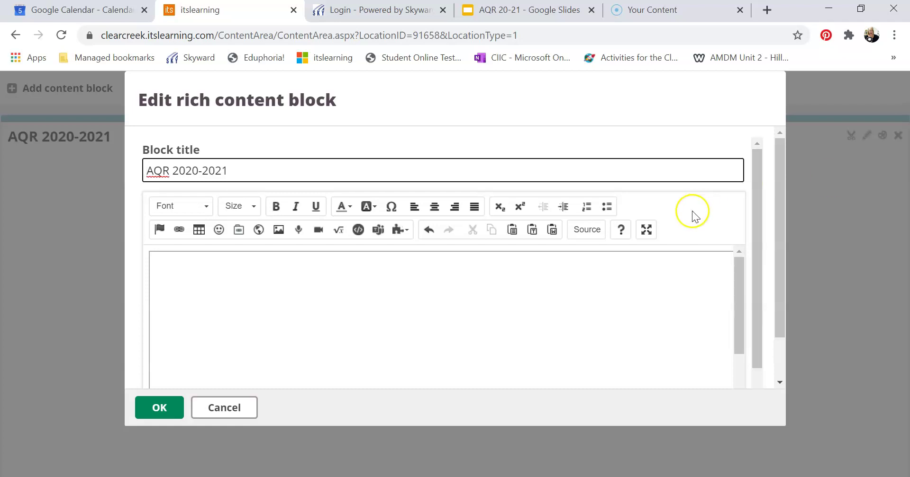
pyautogui.click(588, 230)
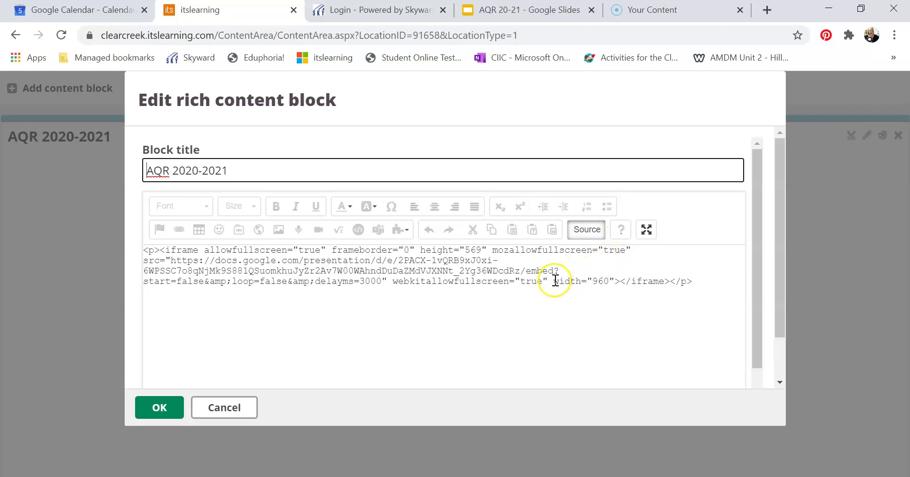
pyautogui.moveTo(553, 281); pyautogui.dragTo(602, 282)
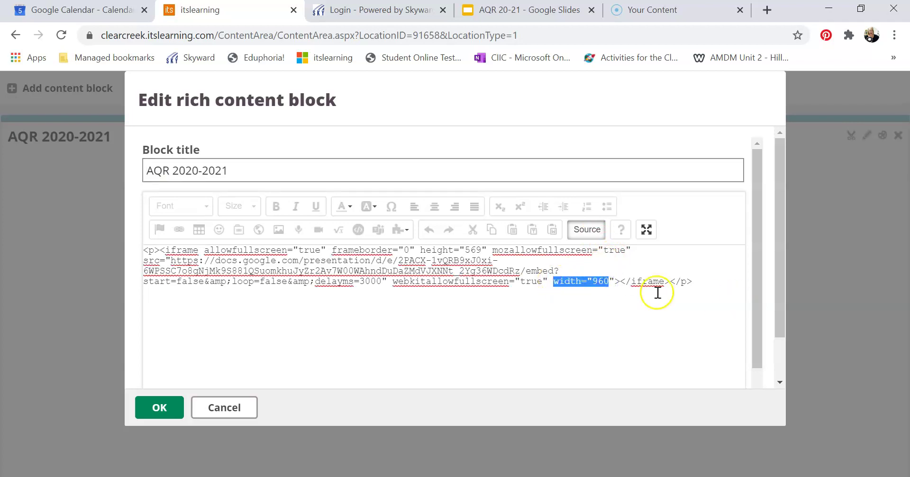
pyautogui.click(594, 282)
pyautogui.moveTo(595, 282); pyautogui.dragTo(610, 283)
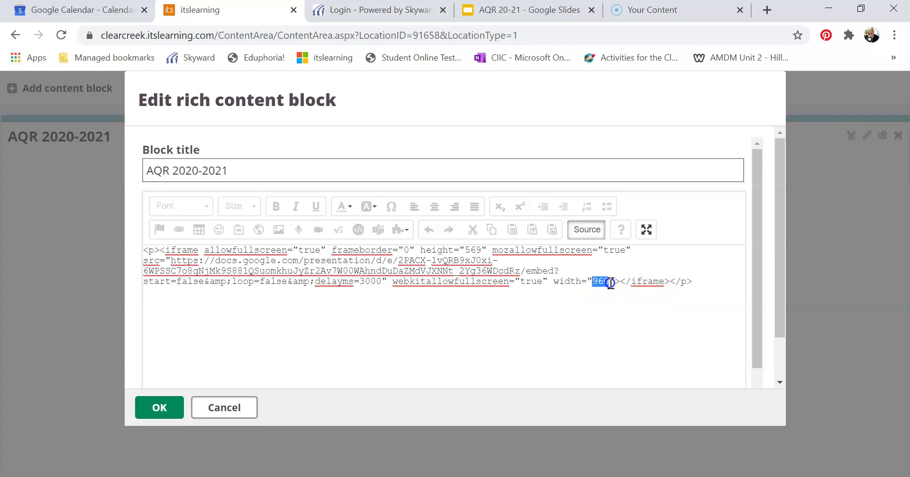
pyautogui.write('60')
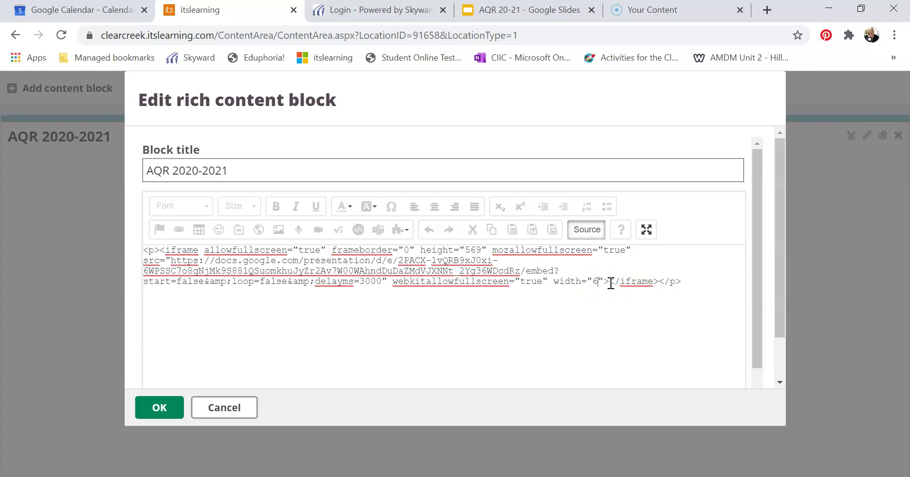
pyautogui.write('0')
pyautogui.click(158, 416)
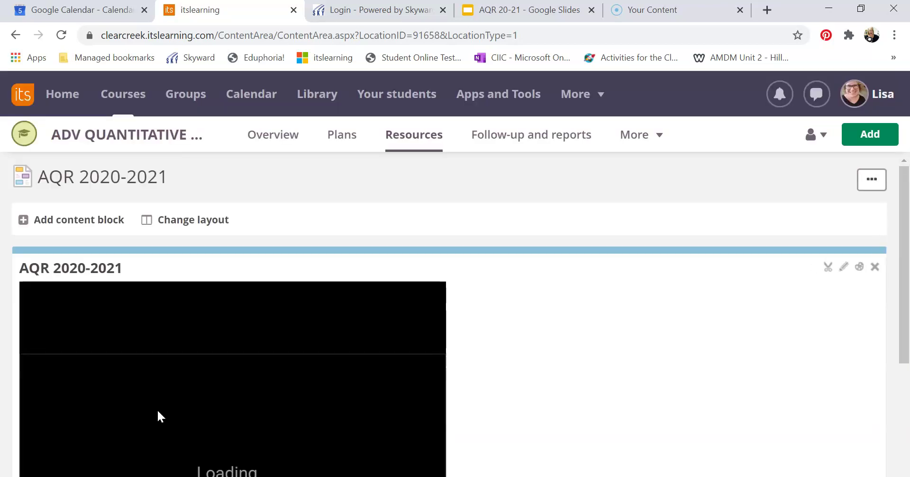
# Examine how the resized presentation fits its frame, including the areas above and below the slide
pyautogui.scroll(-5, 506, 325)
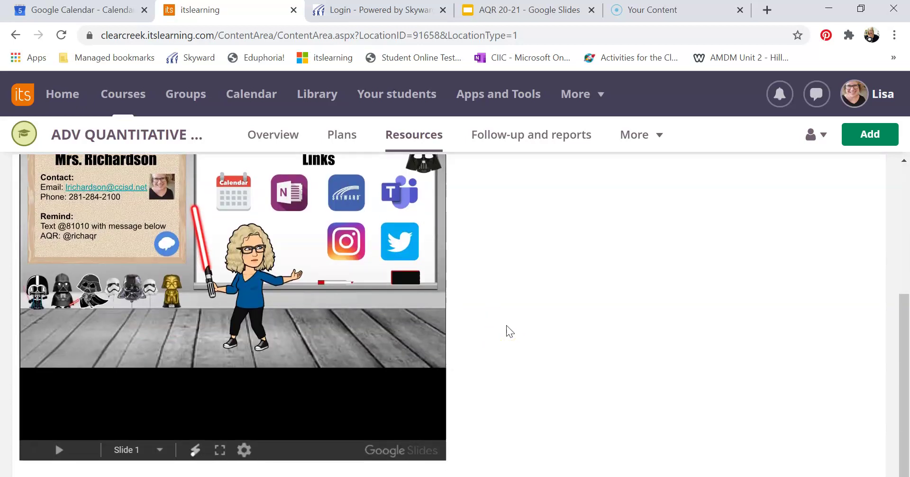
pyautogui.scroll(2, 505, 326)
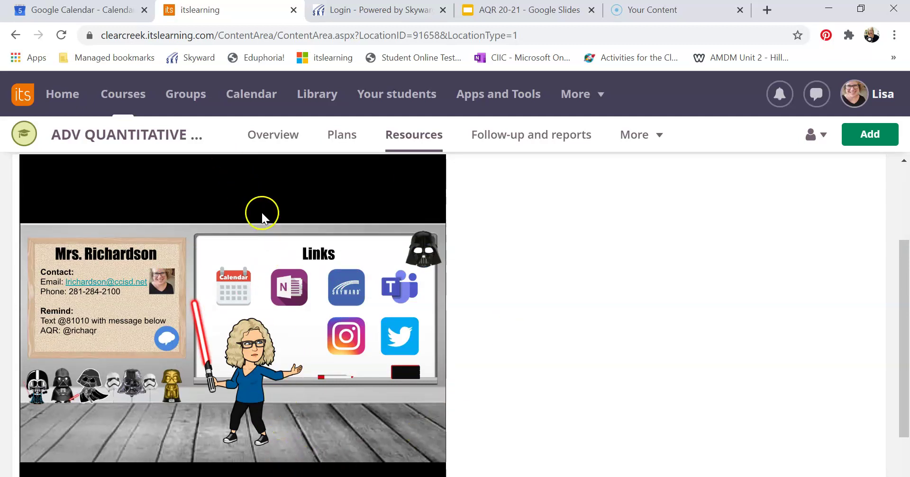
pyautogui.scroll(-2, 262, 211)
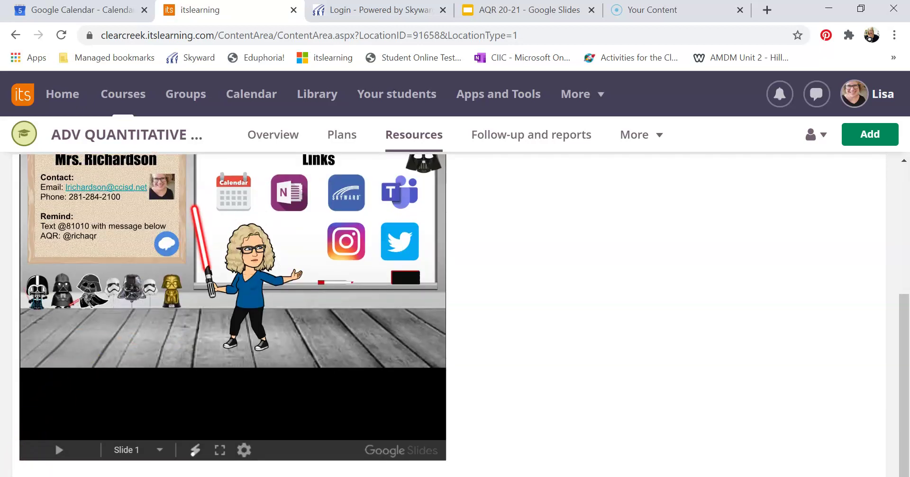
pyautogui.scroll(2, 822, 246)
pyautogui.scroll(-1, 823, 246)
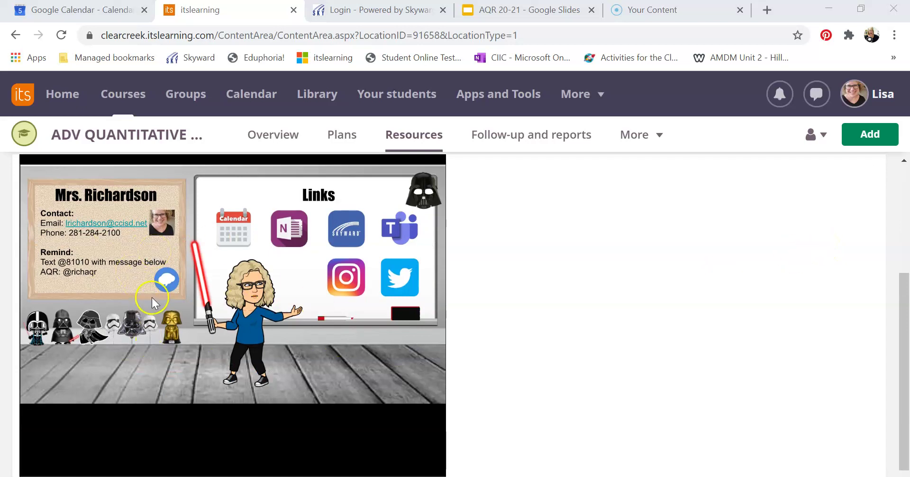
pyautogui.scroll(1, 645, 263)
pyautogui.scroll(1, 644, 263)
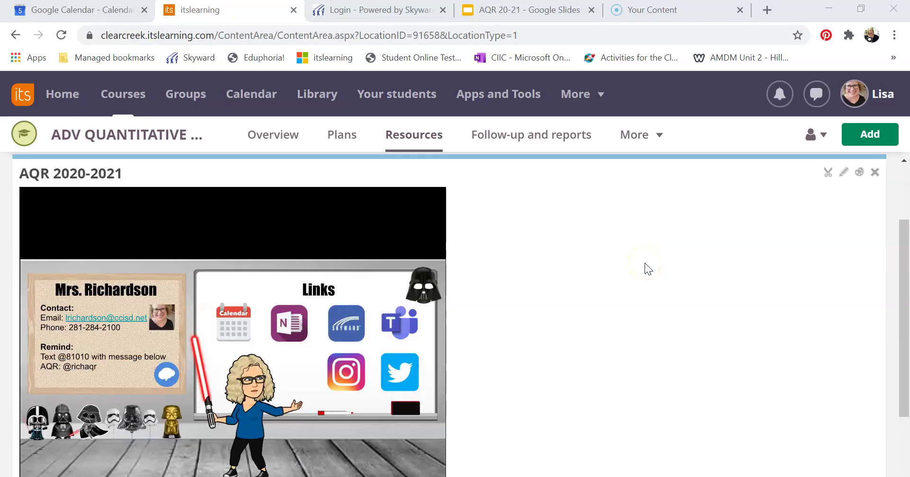
# Set the embedded presentation's iframe height to 356 in the block's HTML source, save the block and check the fit
pyautogui.click(842, 173)
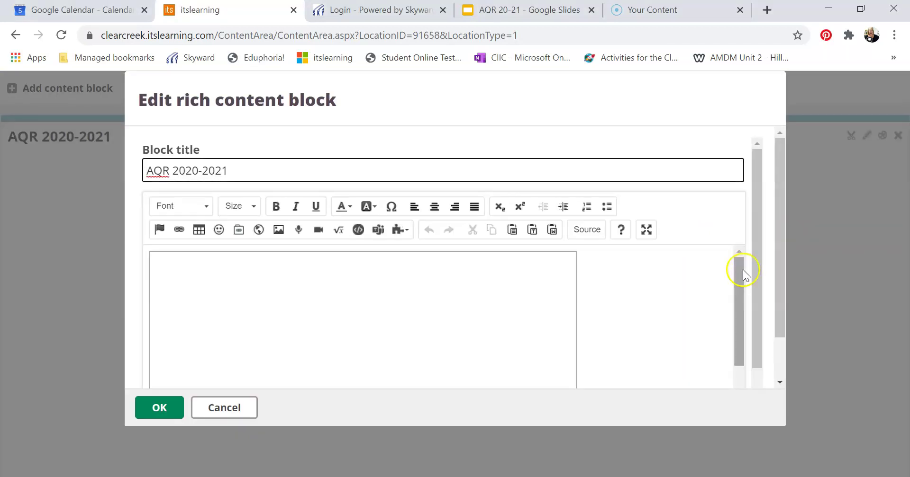
pyautogui.click(586, 230)
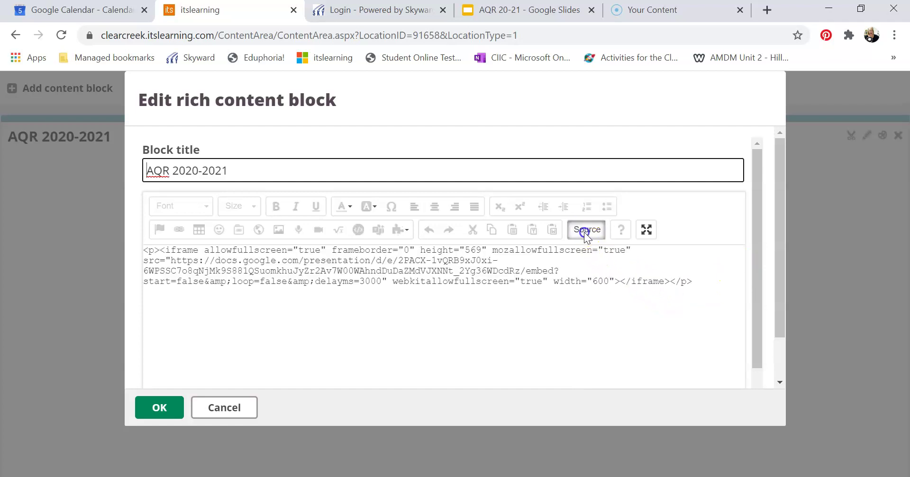
pyautogui.doubleClick(474, 250)
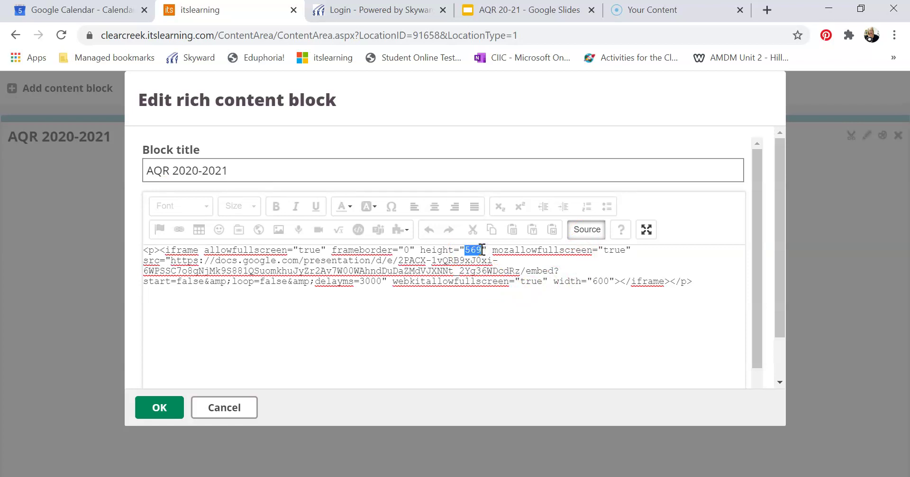
pyautogui.write('356')
pyautogui.click(160, 406)
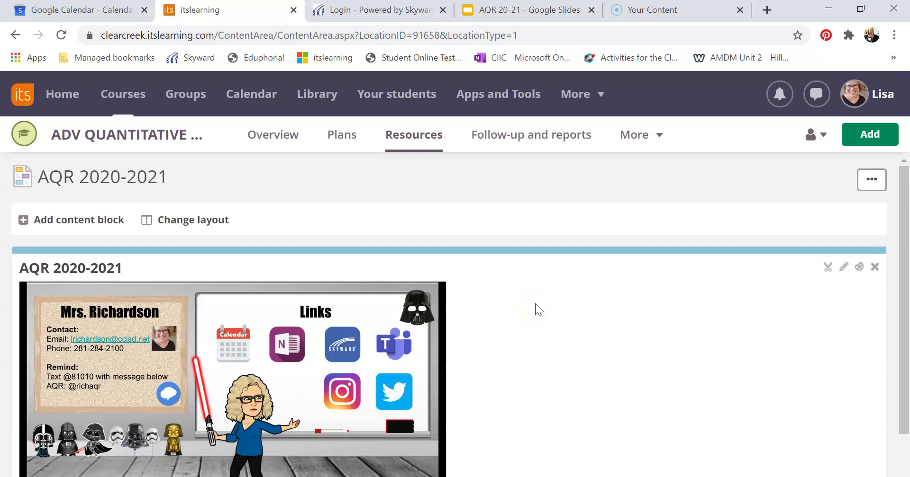
pyautogui.scroll(-2, 535, 303)
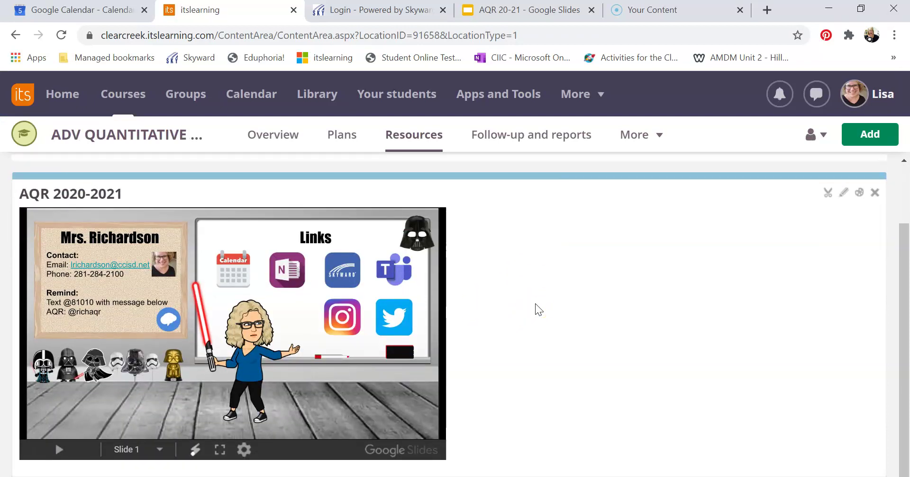